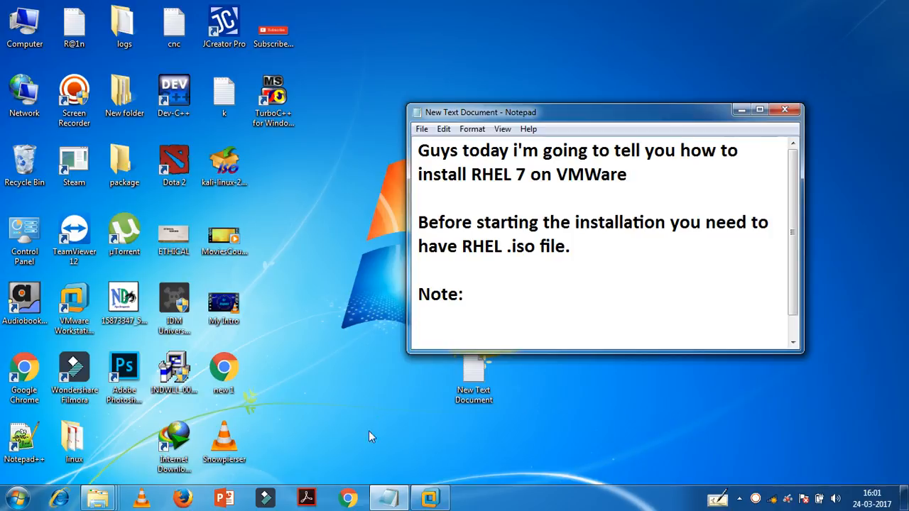
- Open VMware Workstation and begin a new virtual machine with a Custom configuration and Workstation 12.0 hardware compatibility
{"action": "mouse_move", "coordinate": [389, 499]}
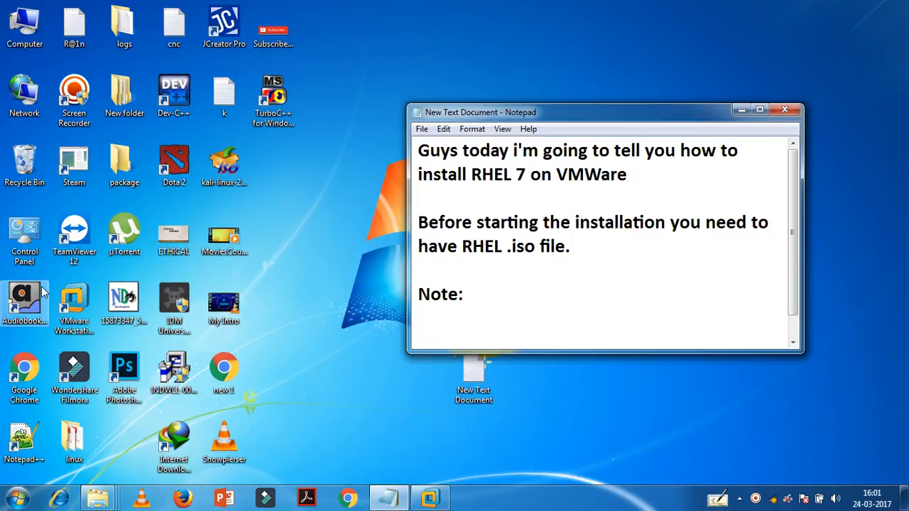
{"action": "double_click", "coordinate": [74, 304]}
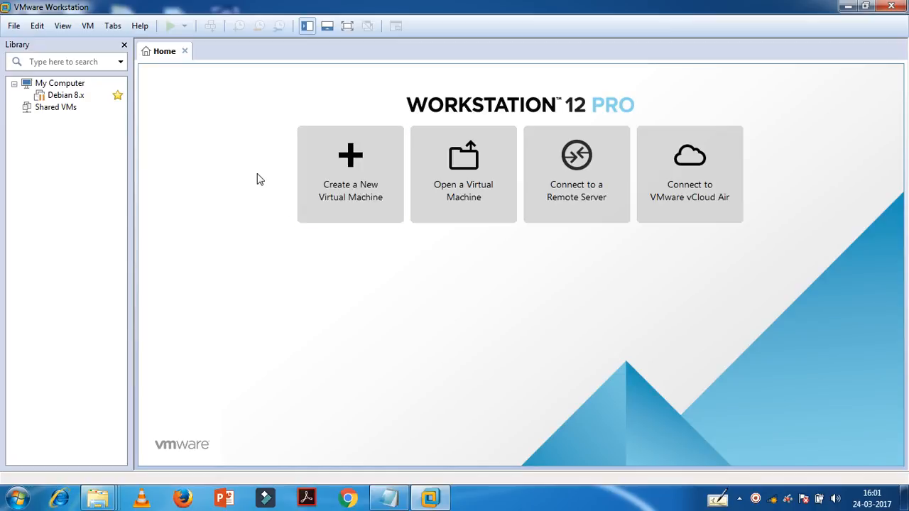
{"action": "left_click", "coordinate": [323, 185]}
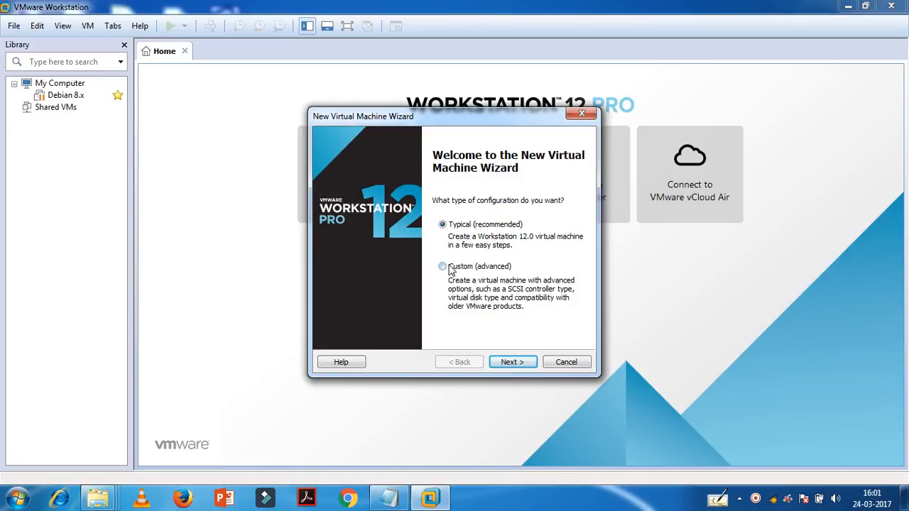
{"action": "left_click", "coordinate": [450, 270]}
{"action": "left_click", "coordinate": [513, 362]}
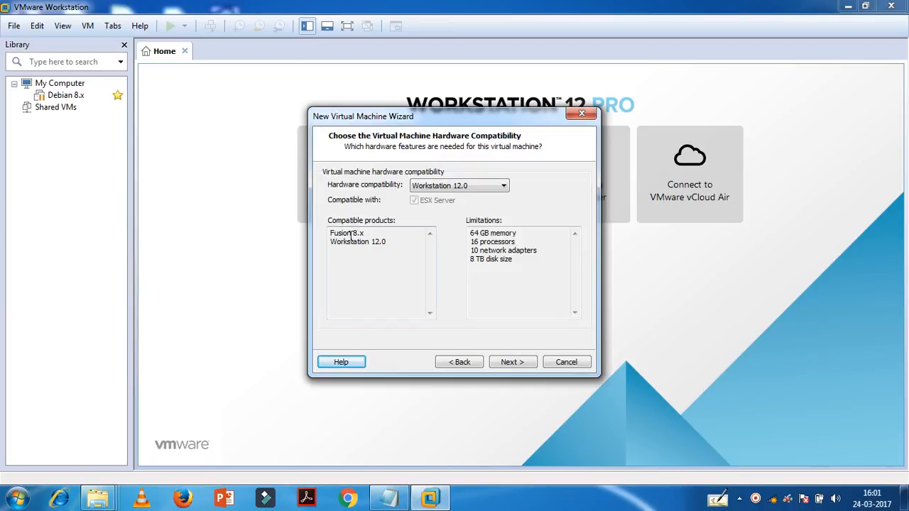
{"action": "left_click", "coordinate": [517, 364]}
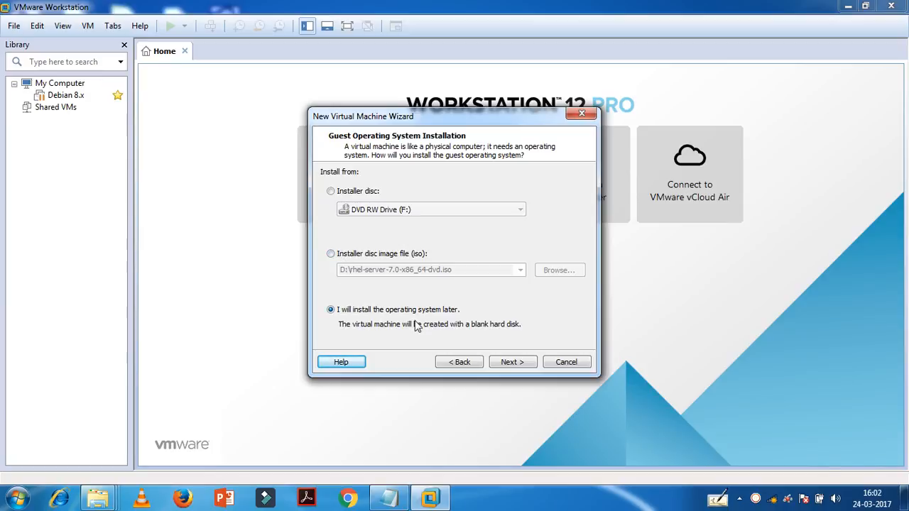
- Choose to install the operating system later and select Linux, Red Hat Enterprise Linux 7 64-bit, as the guest system
{"action": "left_click", "coordinate": [512, 363]}
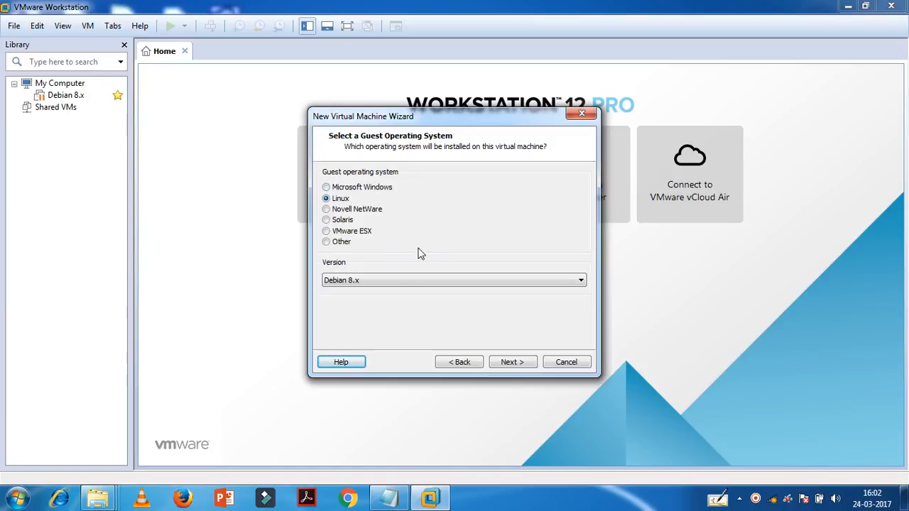
{"action": "left_click", "coordinate": [445, 277]}
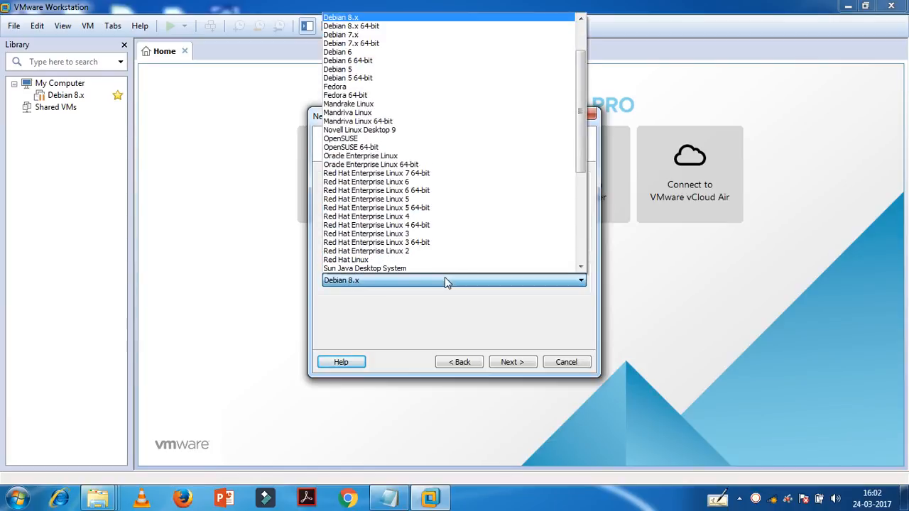
{"action": "left_click", "coordinate": [429, 177]}
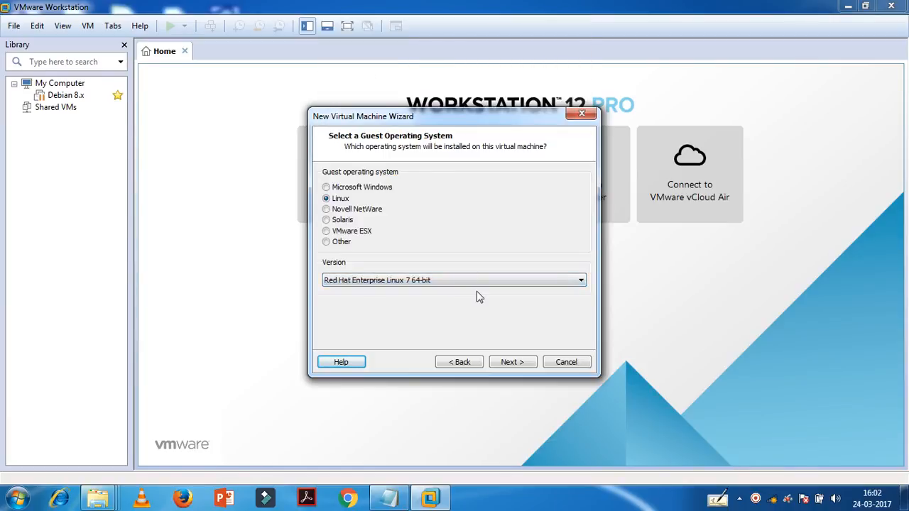
{"action": "left_click", "coordinate": [511, 364]}
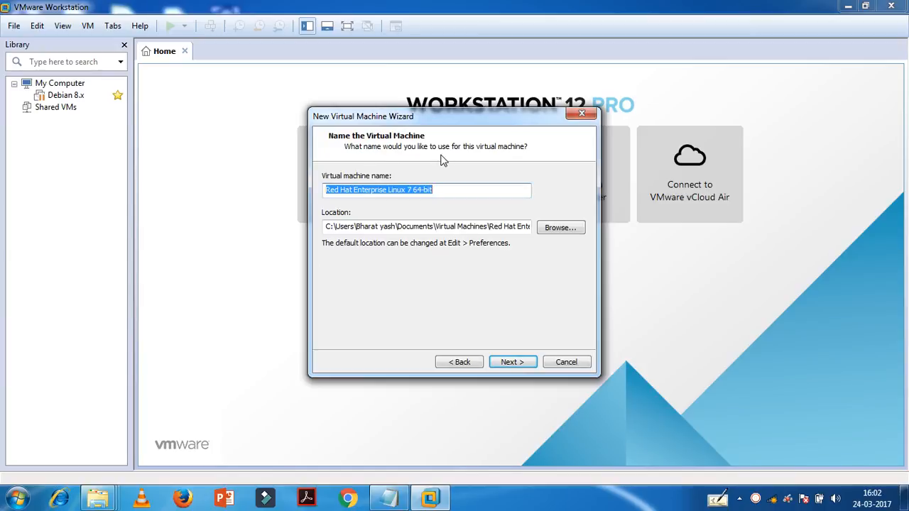
- Name the virtual machine Rhel and accept its default storage location
{"action": "left_click", "coordinate": [465, 193]}
{"action": "key", "text": "BackSpace"}
{"action": "key", "text": "BackSpace"}
{"action": "key", "text": "BackSpace"}
{"action": "key", "text": "BackSpace"}
{"action": "key", "text": "BackSpace"}
{"action": "key", "text": "BackSpace"}
{"action": "key", "text": "BackSpace"}
{"action": "key", "text": "BackSpace"}
{"action": "key", "text": "BackSpace"}
{"action": "key", "text": "BackSpace"}
{"action": "key", "text": "BackSpace"}
{"action": "key", "text": "BackSpace"}
{"action": "key", "text": "BackSpace"}
{"action": "key", "text": "BackSpace"}
{"action": "key", "text": "BackSpace"}
{"action": "key", "text": "BackSpace"}
{"action": "key", "text": "BackSpace"}
{"action": "key", "text": "BackSpace"}
{"action": "key", "text": "BackSpace"}
{"action": "key", "text": "BackSpace"}
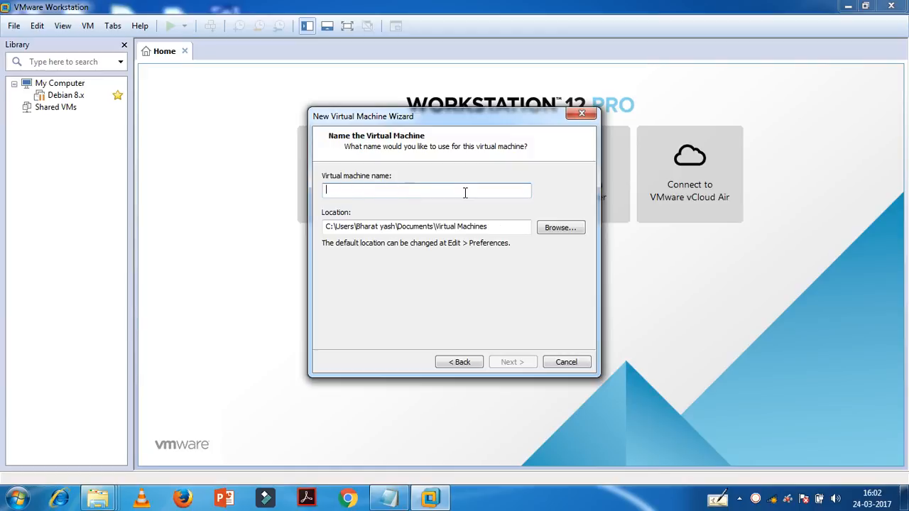
{"action": "type", "text": "Rhel"}
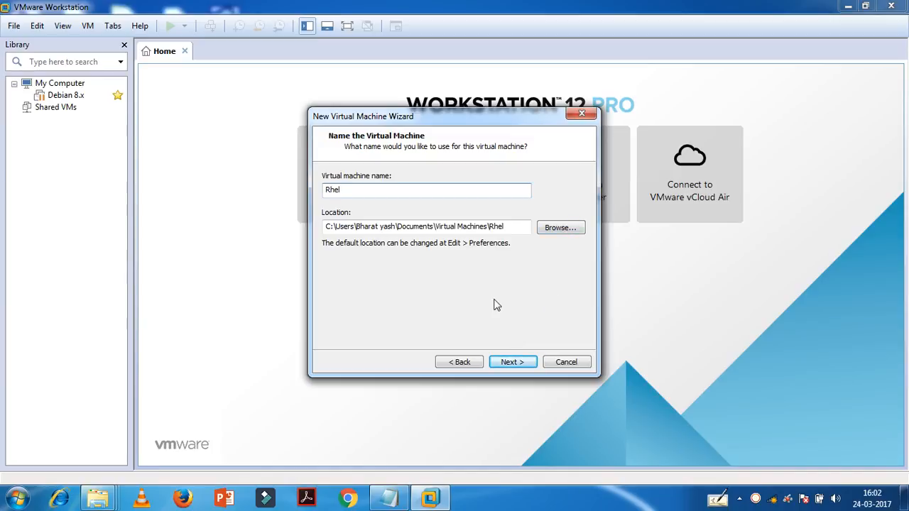
{"action": "left_click", "coordinate": [520, 367]}
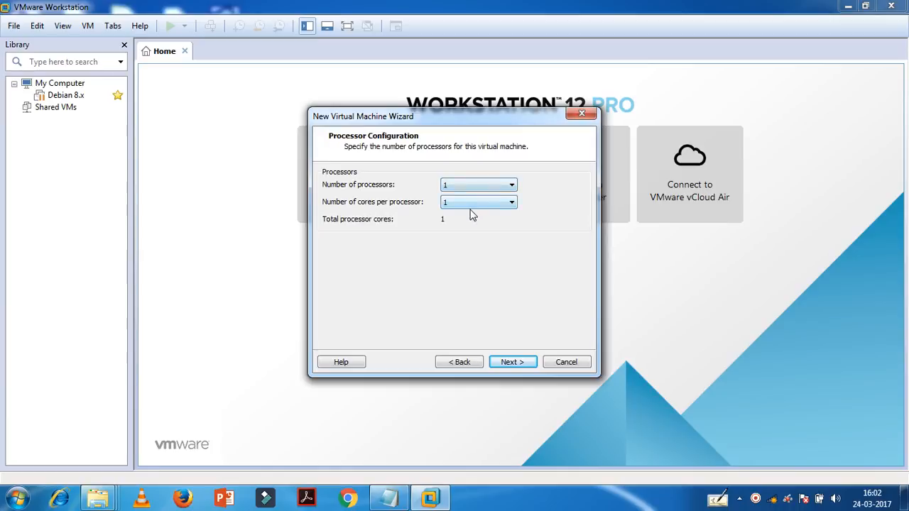
- Allocate one processor with one core and 2048 MB of memory to the virtual machine
{"action": "left_click", "coordinate": [473, 190]}
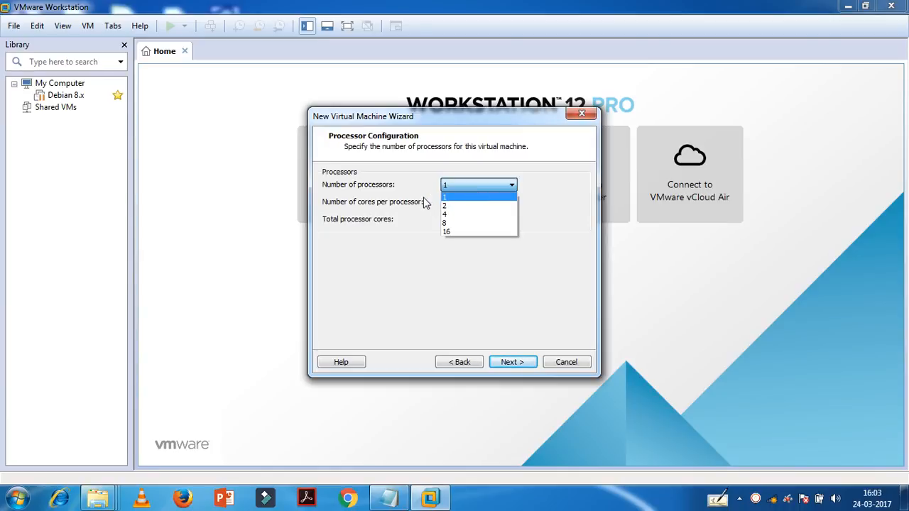
{"action": "left_click", "coordinate": [405, 206]}
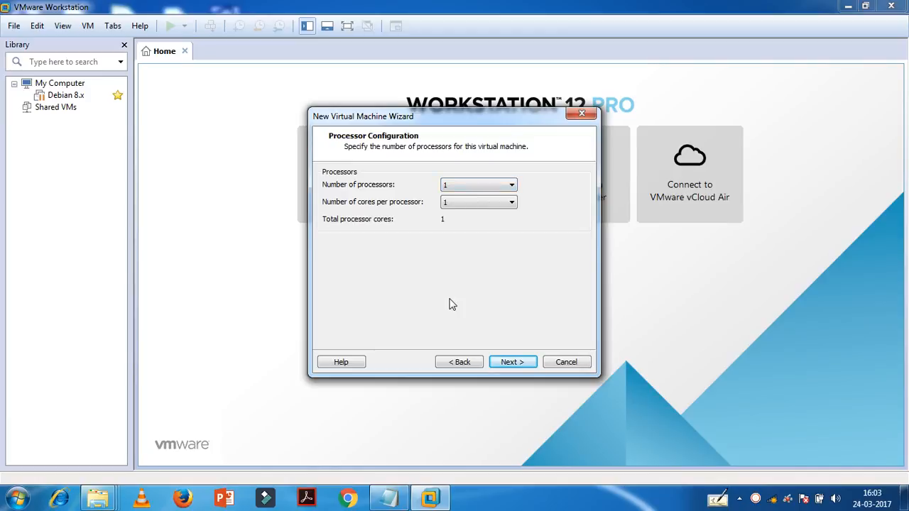
{"action": "left_click", "coordinate": [517, 364]}
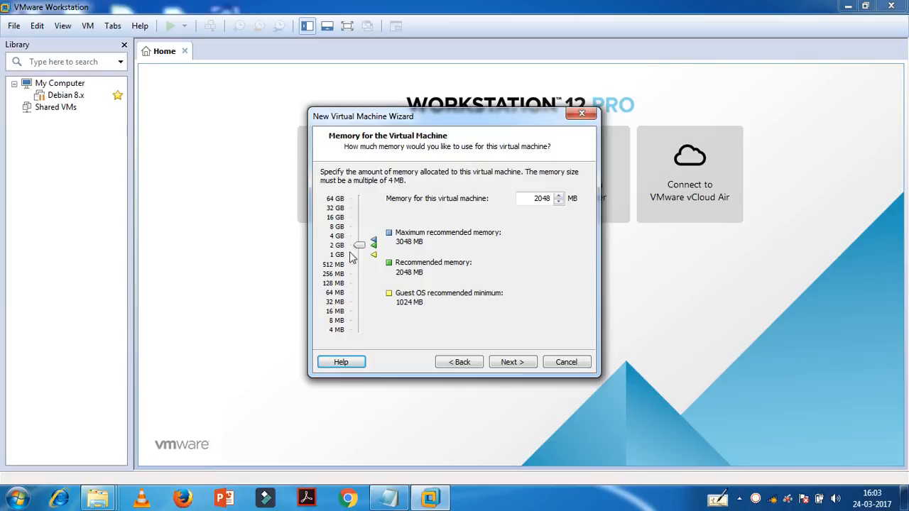
{"action": "mouse_move", "coordinate": [356, 249]}
{"action": "left_mouse_down"}
{"action": "mouse_move", "coordinate": [360, 283]}
{"action": "mouse_move", "coordinate": [360, 249]}
{"action": "left_mouse_up"}
{"action": "left_click_drag", "start_coordinate": [360, 250], "coordinate": [359, 247]}
{"action": "left_click", "coordinate": [523, 361]}
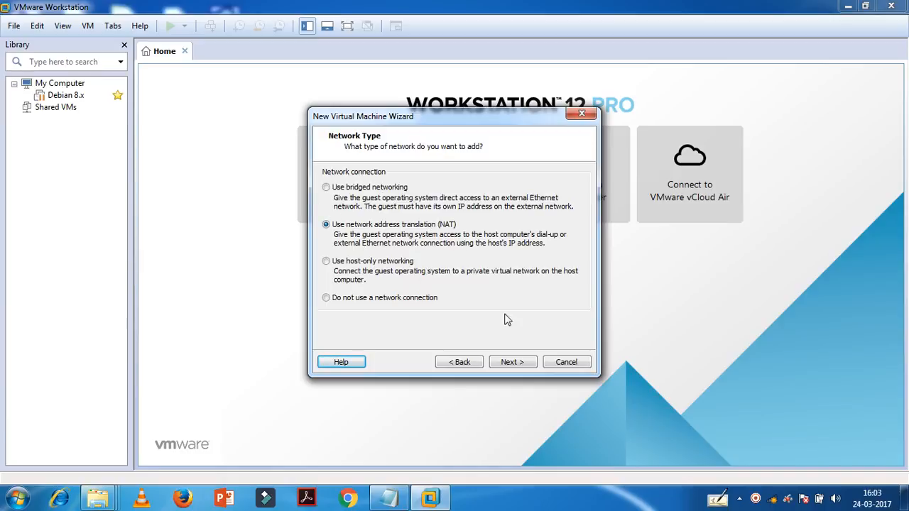
- Accept NAT networking, the LSI Logic controller and a new virtual disk of type SCSI
{"action": "left_click", "coordinate": [510, 364]}
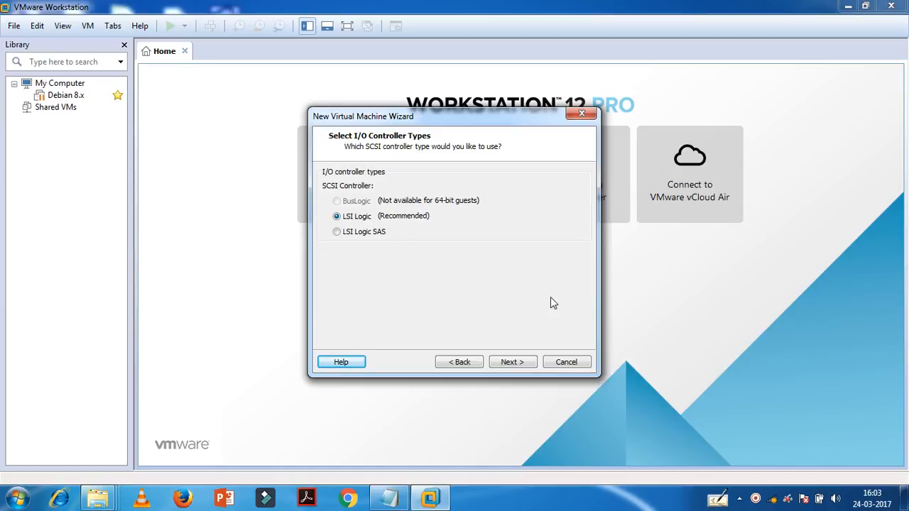
{"action": "left_click", "coordinate": [519, 364]}
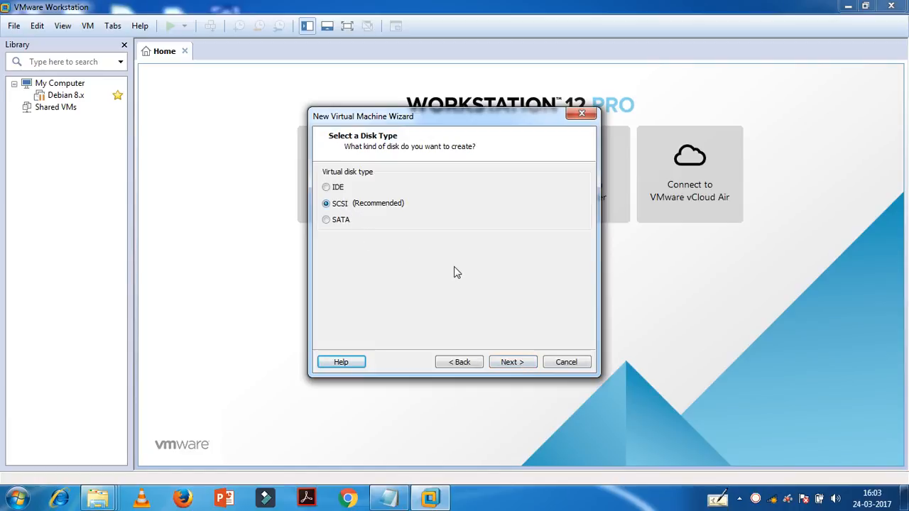
{"action": "left_click", "coordinate": [523, 365]}
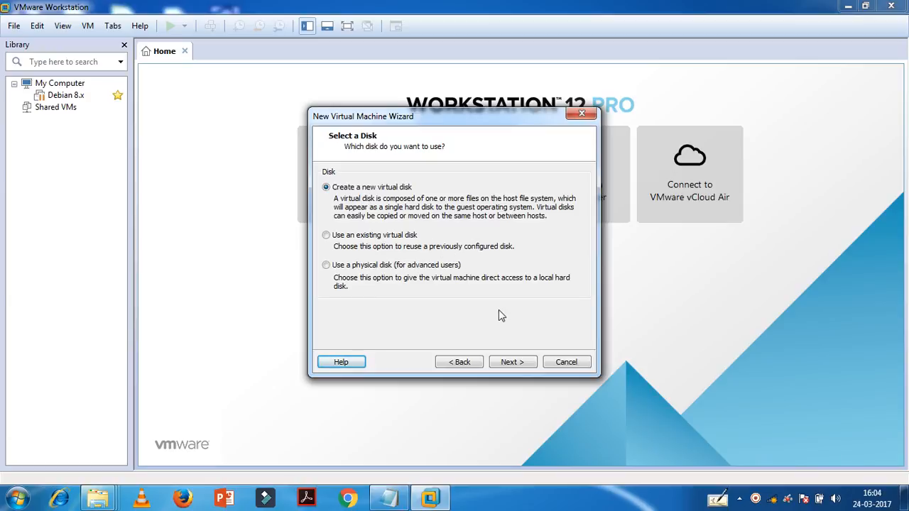
{"action": "left_click", "coordinate": [513, 364]}
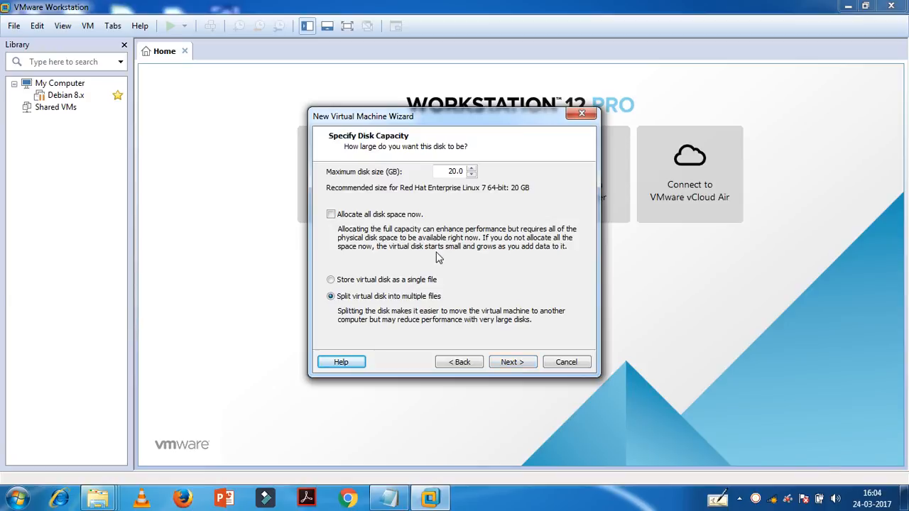
- Set the maximum disk size to 30 GB and store the virtual disk as a single file
{"action": "left_click", "coordinate": [330, 280]}
{"action": "left_click", "coordinate": [472, 169]}
{"action": "left_click", "coordinate": [471, 169]}
{"action": "left_click", "coordinate": [472, 169]}
{"action": "left_click", "coordinate": [471, 169]}
{"action": "left_click", "coordinate": [471, 169]}
{"action": "left_click", "coordinate": [472, 169]}
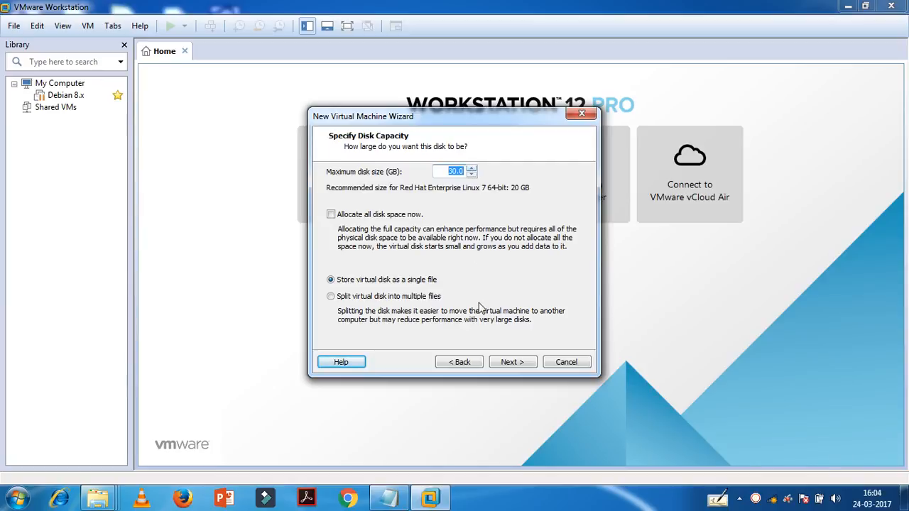
{"action": "left_click", "coordinate": [512, 363]}
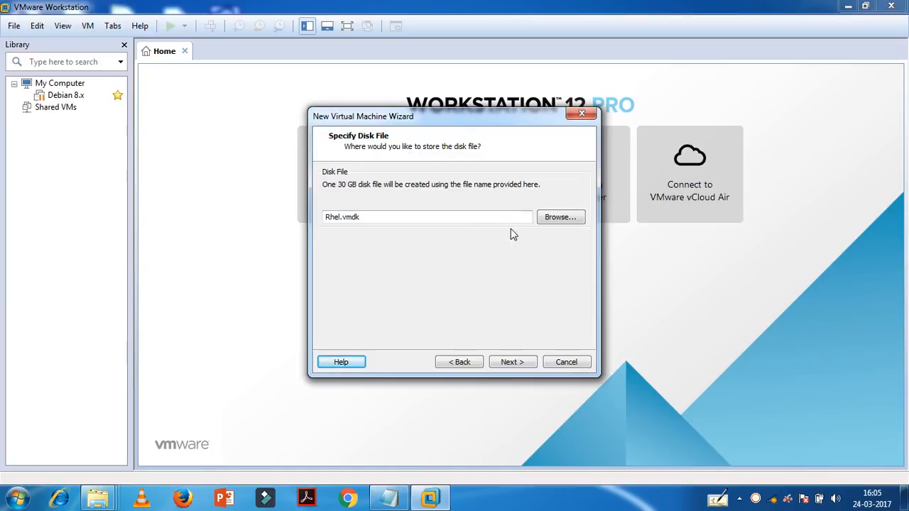
- Save the virtual disk file as Rhel.vmdk on the D: drive
{"action": "left_click", "coordinate": [553, 219]}
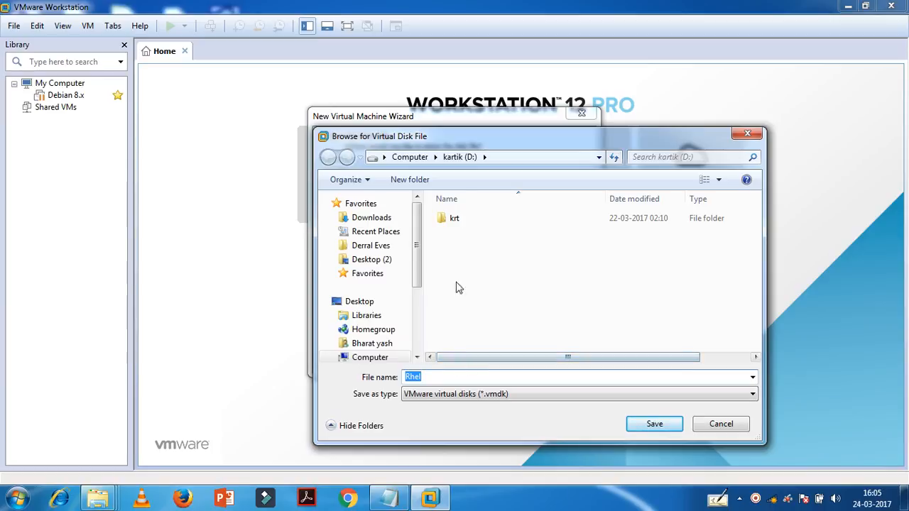
{"action": "left_click", "coordinate": [654, 423]}
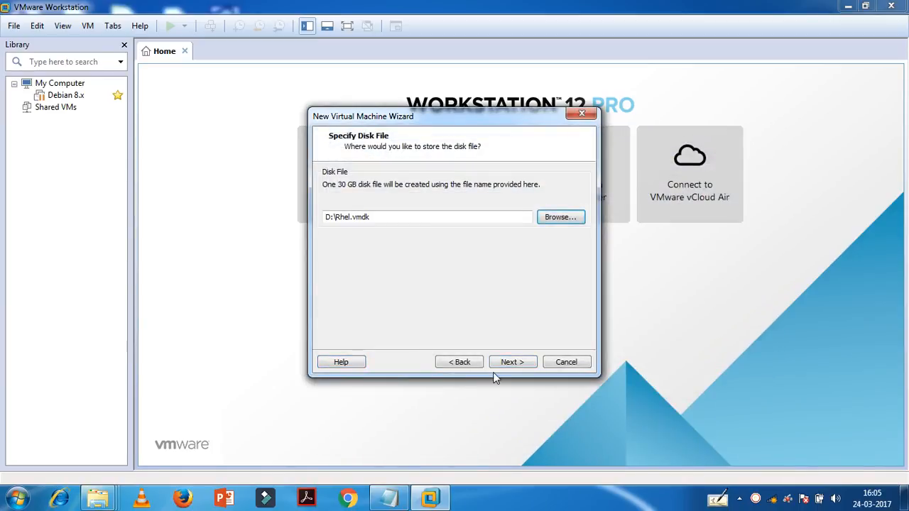
{"action": "left_click", "coordinate": [509, 363]}
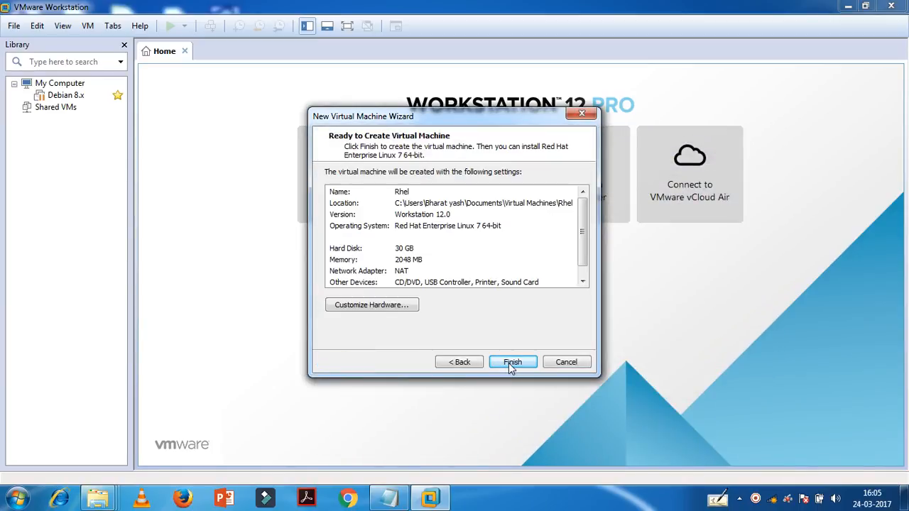
- Customize the hardware so the CD/DVD drive uses the ISO image rhel-server-7.0-x86_64-dvd from the D: drive
{"action": "left_click", "coordinate": [405, 313]}
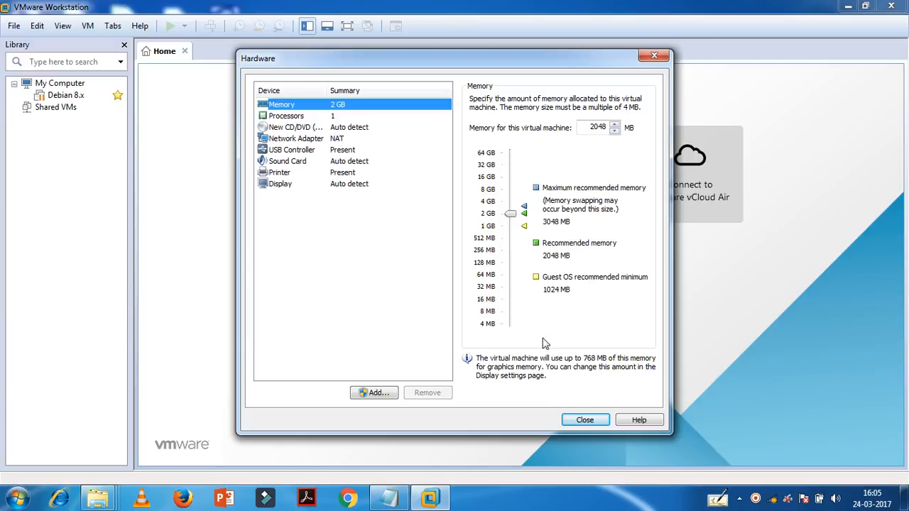
{"action": "left_click", "coordinate": [346, 133]}
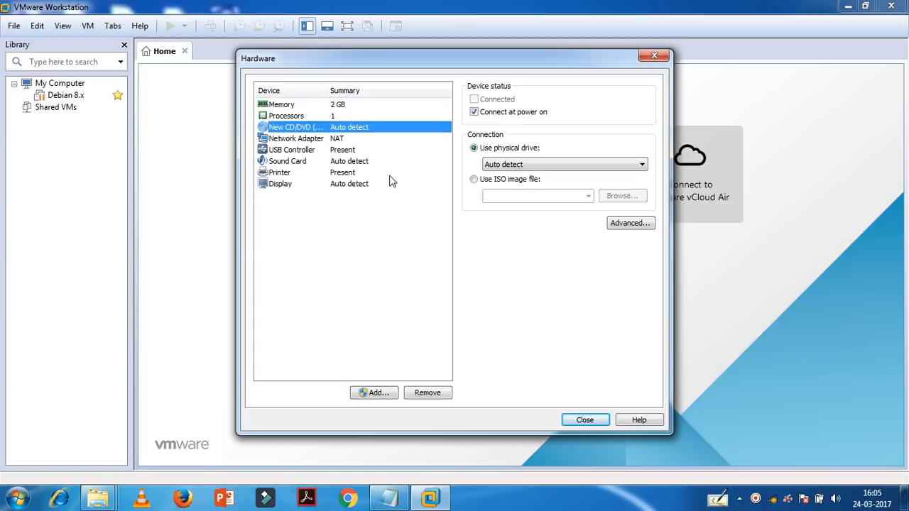
{"action": "left_click", "coordinate": [475, 179]}
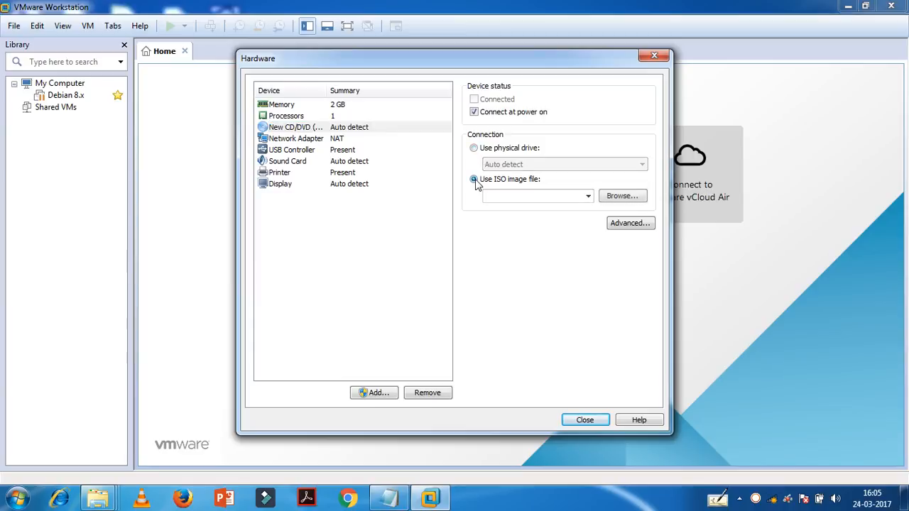
{"action": "left_click", "coordinate": [623, 197]}
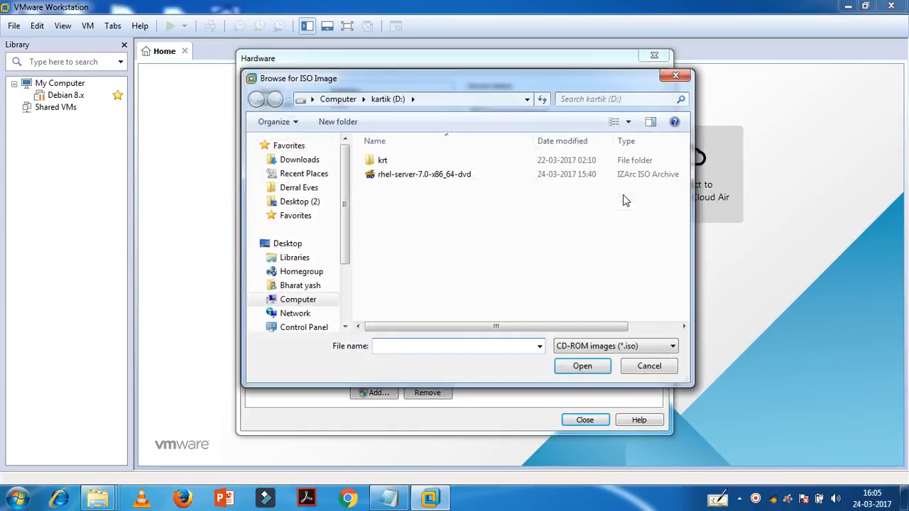
{"action": "left_click", "coordinate": [439, 175]}
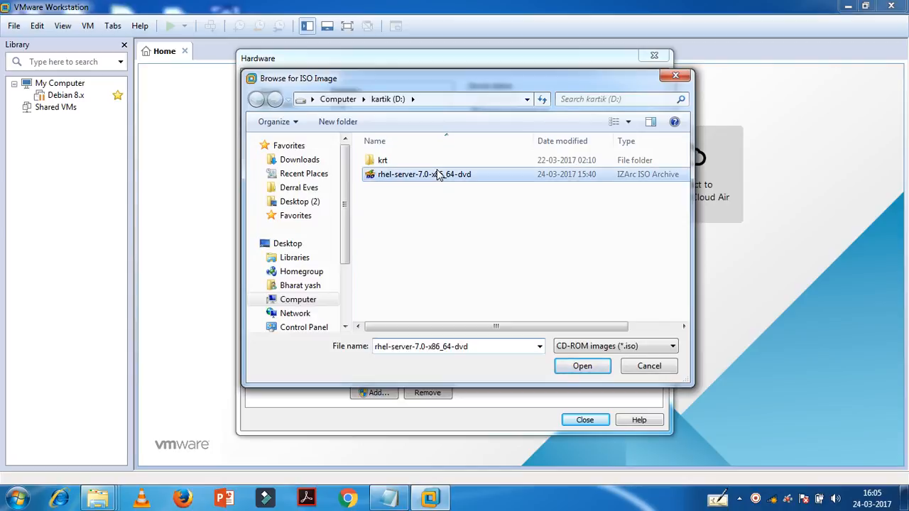
{"action": "left_click", "coordinate": [580, 366]}
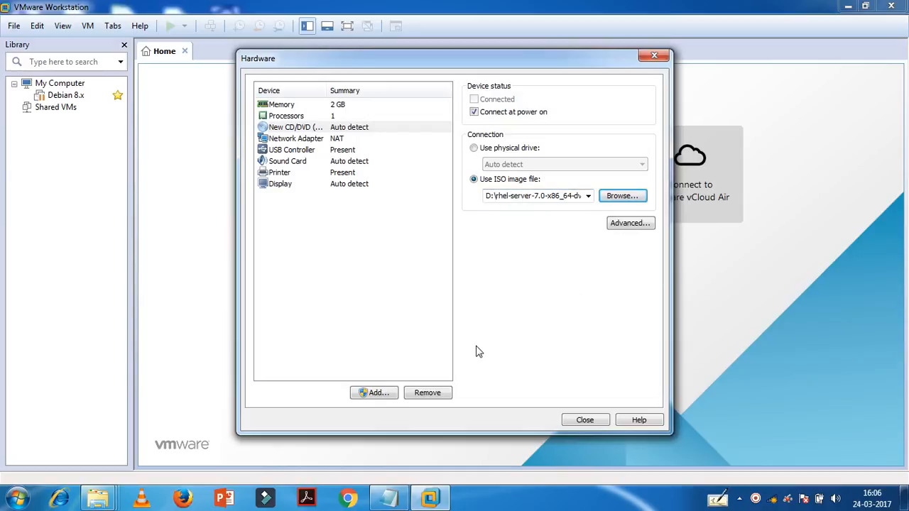
{"action": "left_click", "coordinate": [572, 418]}
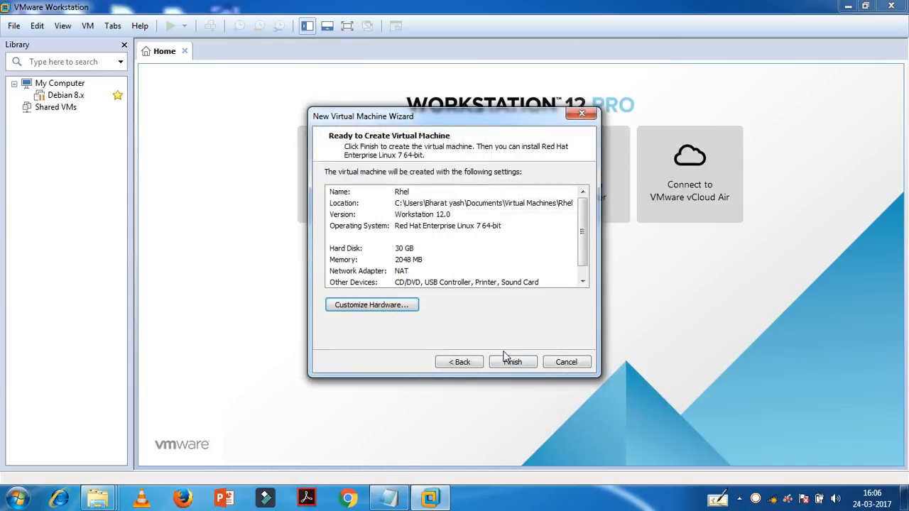
- Finish creating the Rhel virtual machine and power it on
{"action": "left_click", "coordinate": [508, 361]}
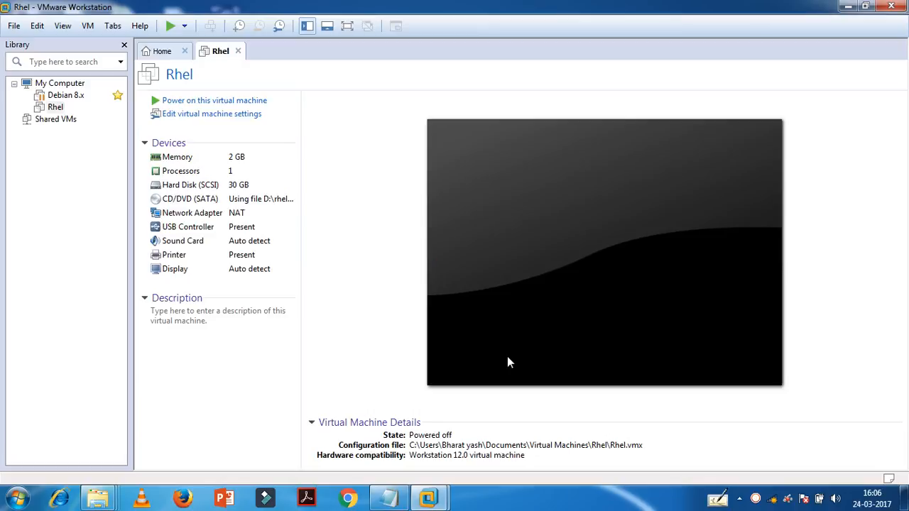
{"action": "left_click", "coordinate": [241, 100]}
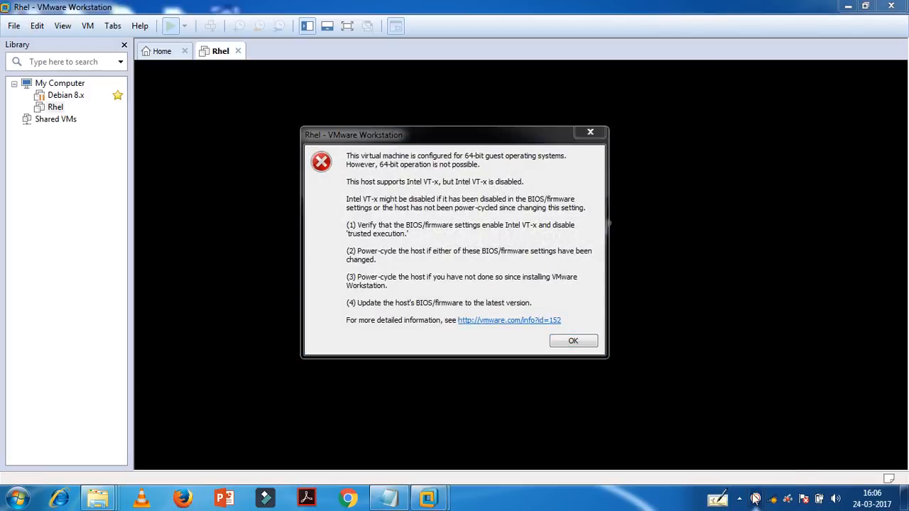
{"action": "left_click", "coordinate": [755, 499]}
{"action": "left_click", "coordinate": [741, 480]}
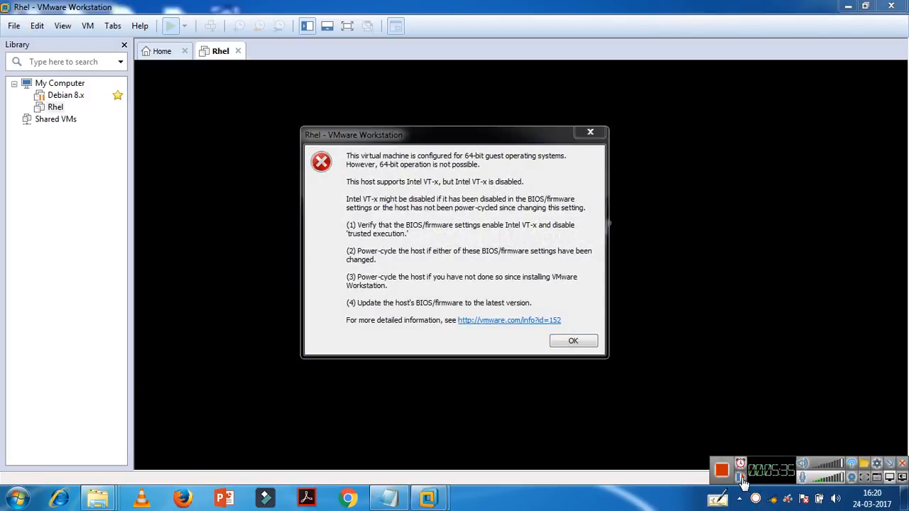